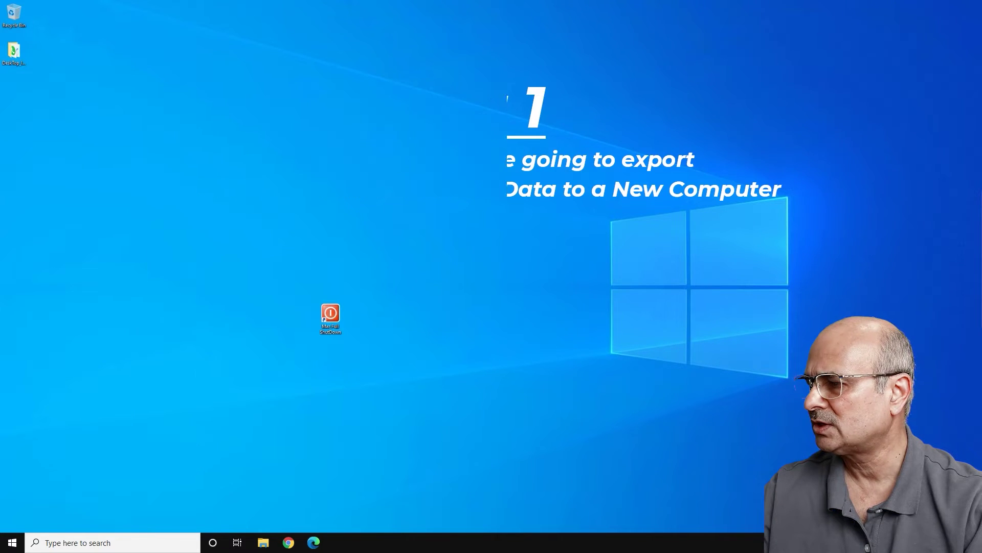
key(super)
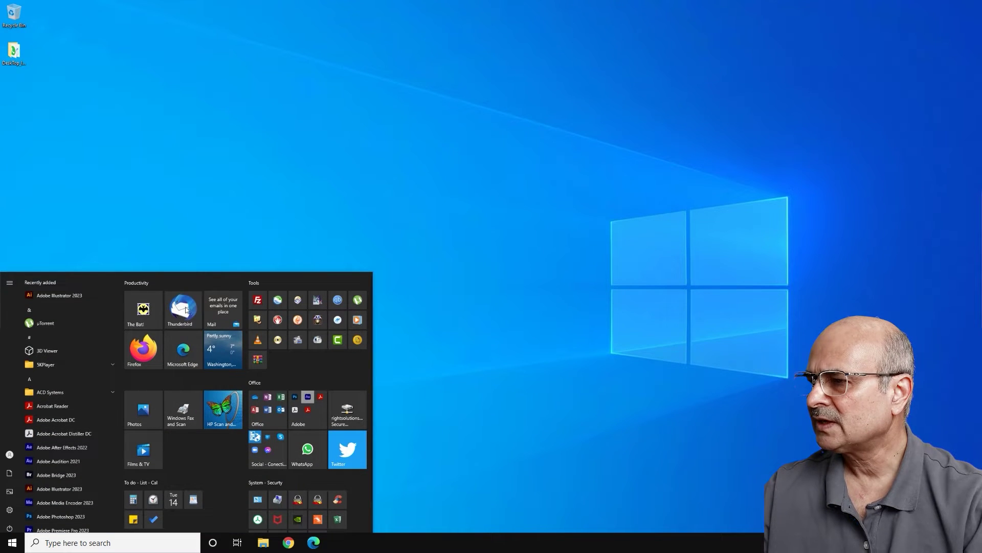
key(super)
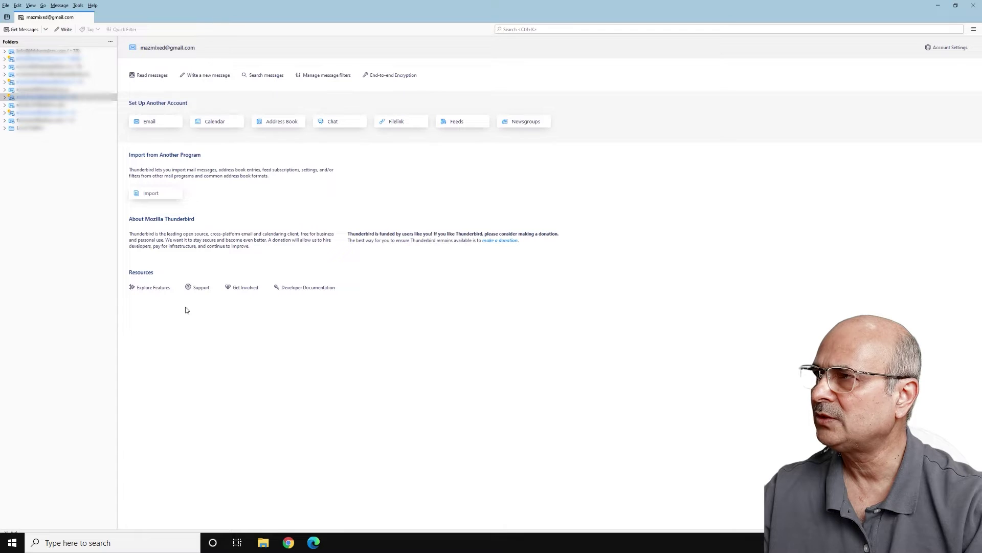
click(93, 6)
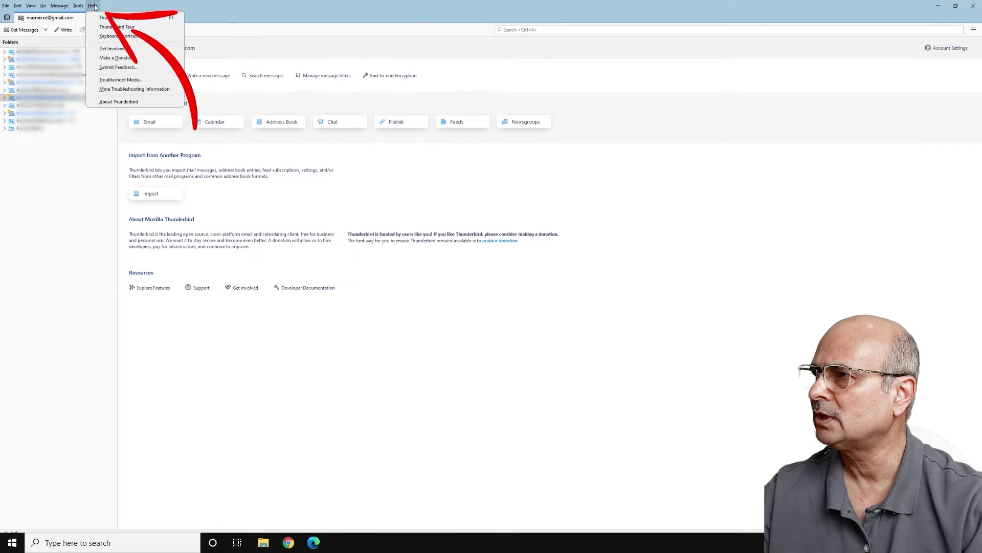
click(119, 102)
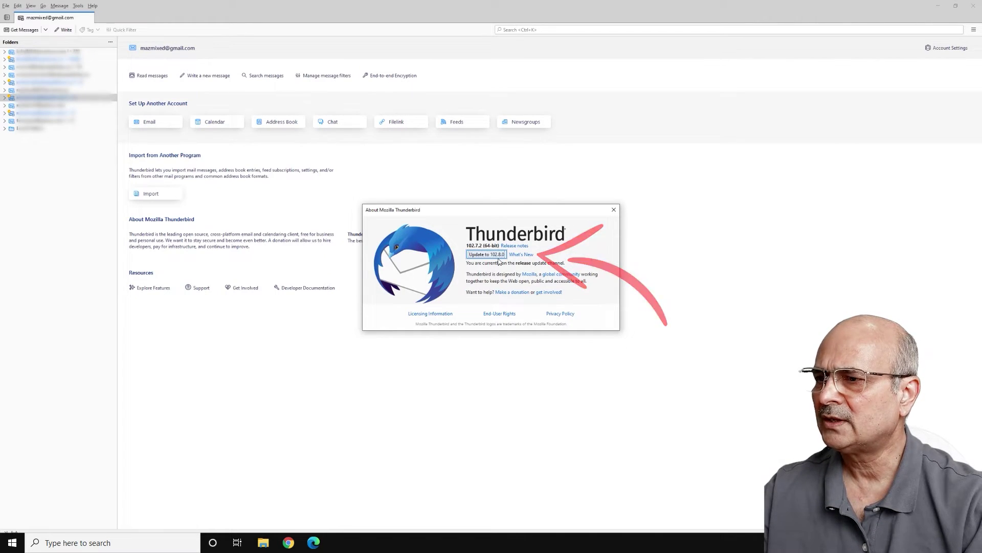
click(614, 211)
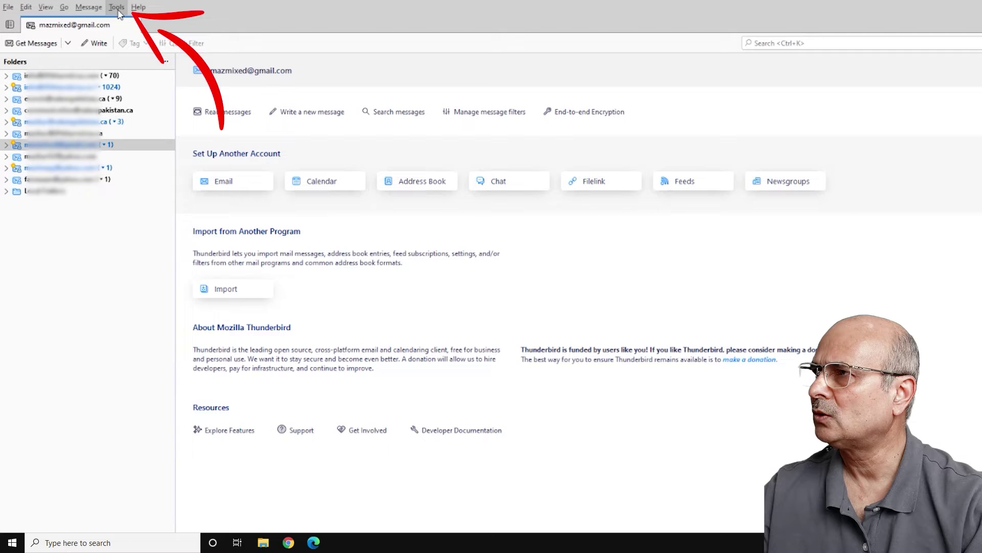
Choose Tools > Export... to show the export page for accounts, messages and settings
click(117, 8)
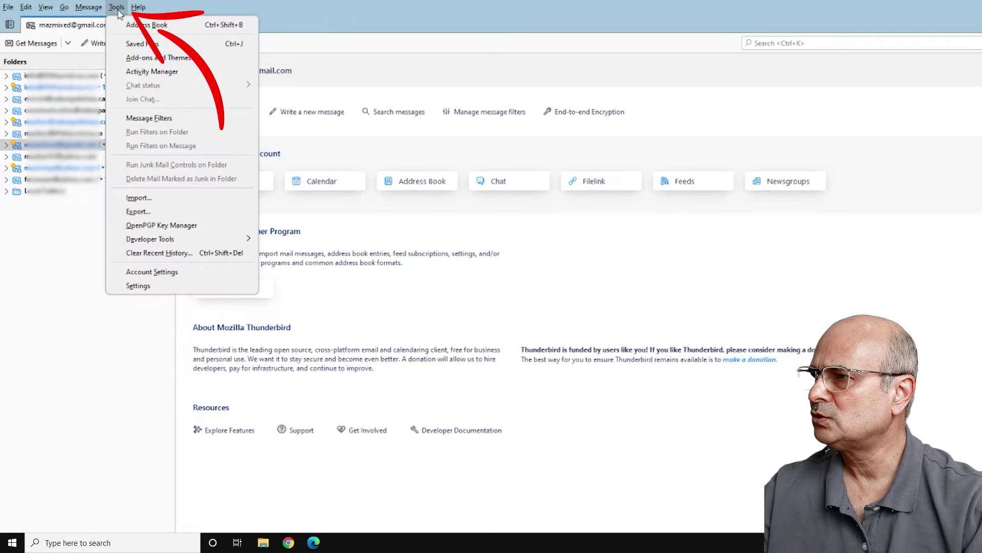
click(147, 214)
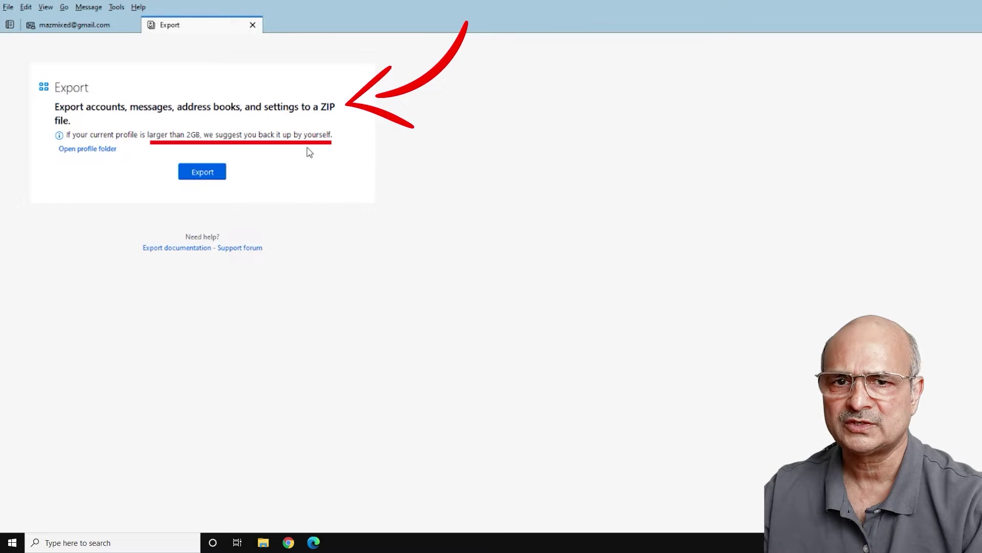
Open the profile folder and go up to Profiles, showing fpbnkxjh.default and gwfs22nt.default-release
click(100, 149)
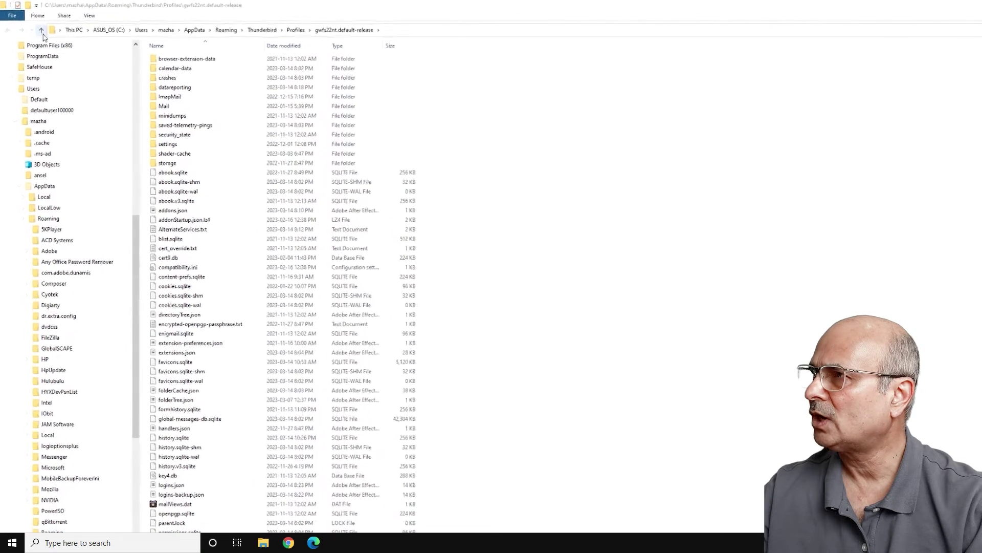
click(41, 31)
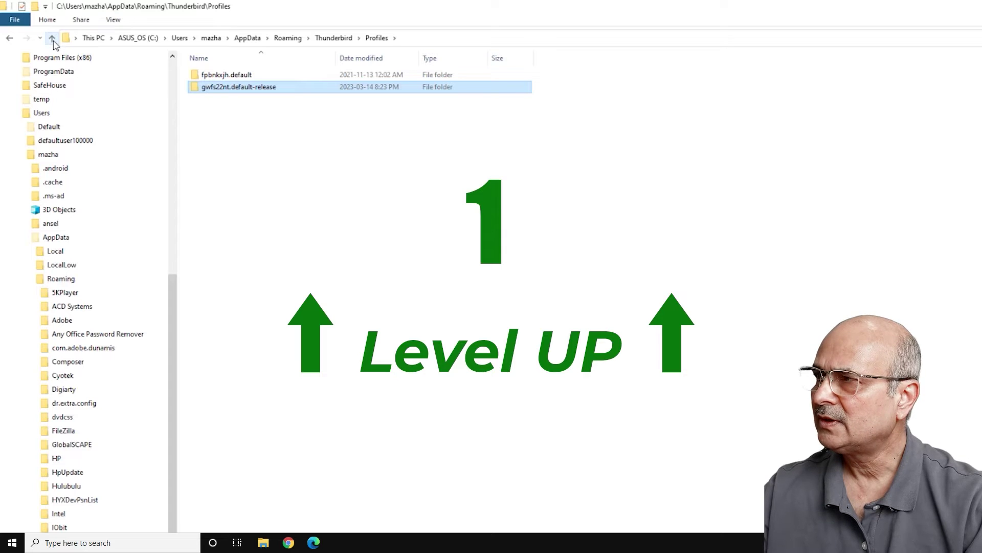
Go up two levels to AppData\Roaming and copy the Thunderbird folder
click(52, 39)
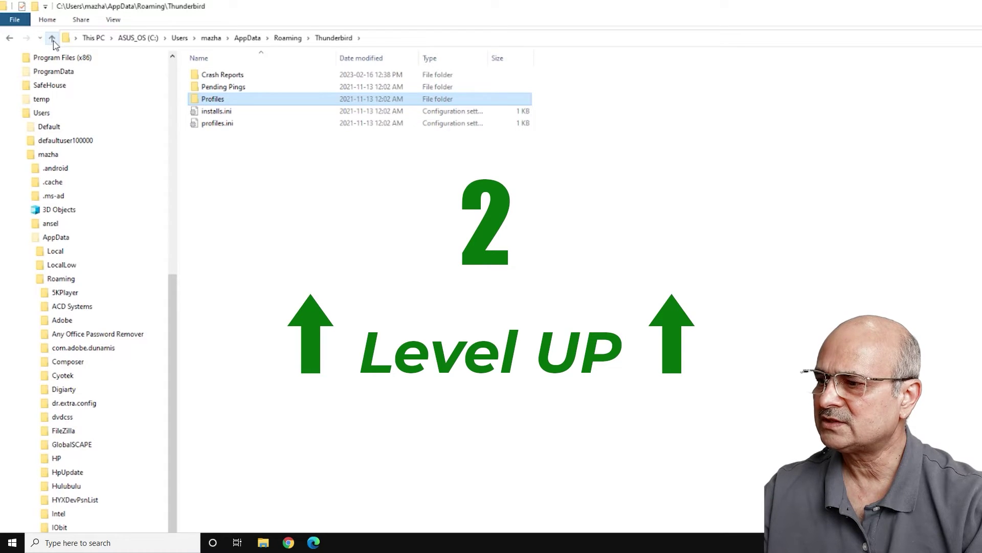
click(52, 38)
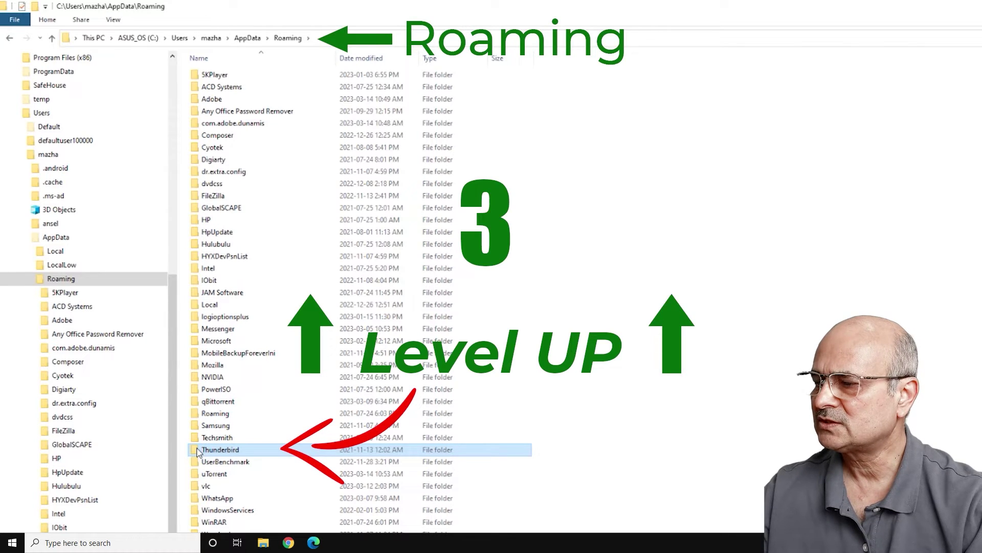
right_click(198, 452)
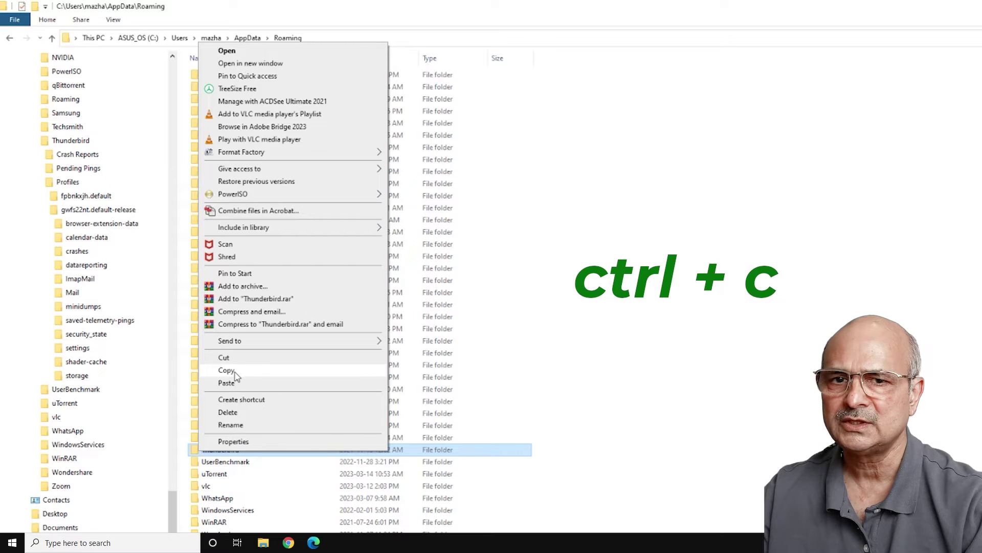
click(235, 372)
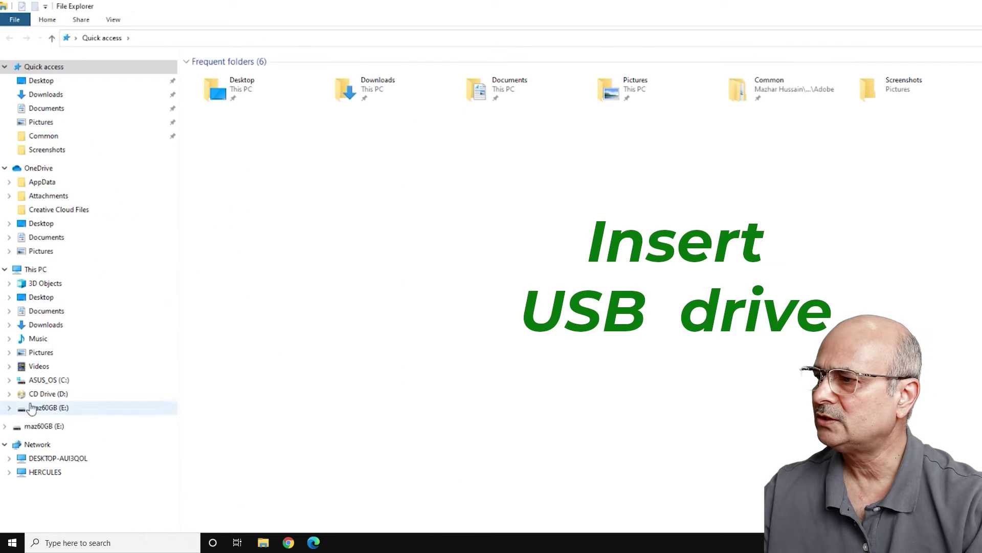
Paste the Thunderbird folder into the empty maz60GB (E:) USB drive under This PC
click(47, 274)
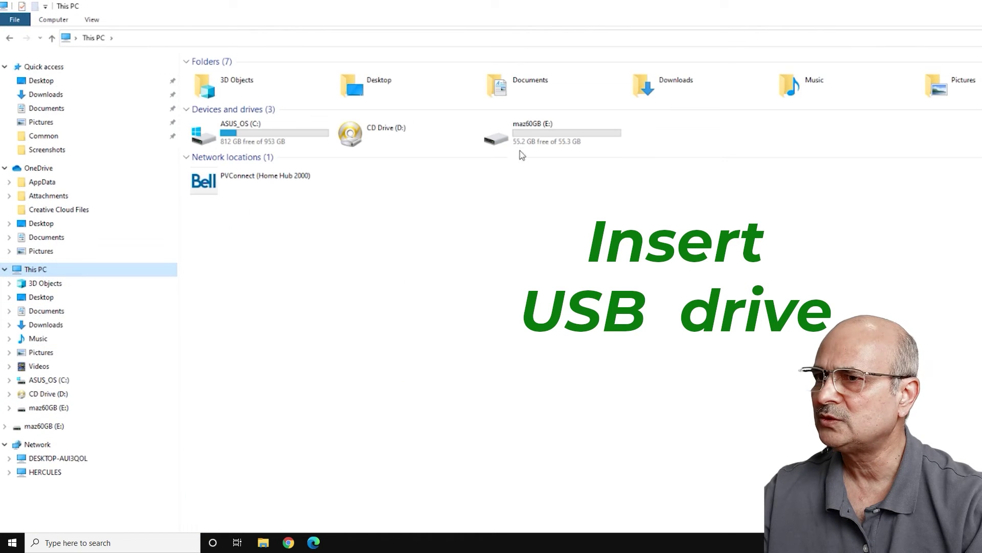
click(502, 143)
double_click(501, 143)
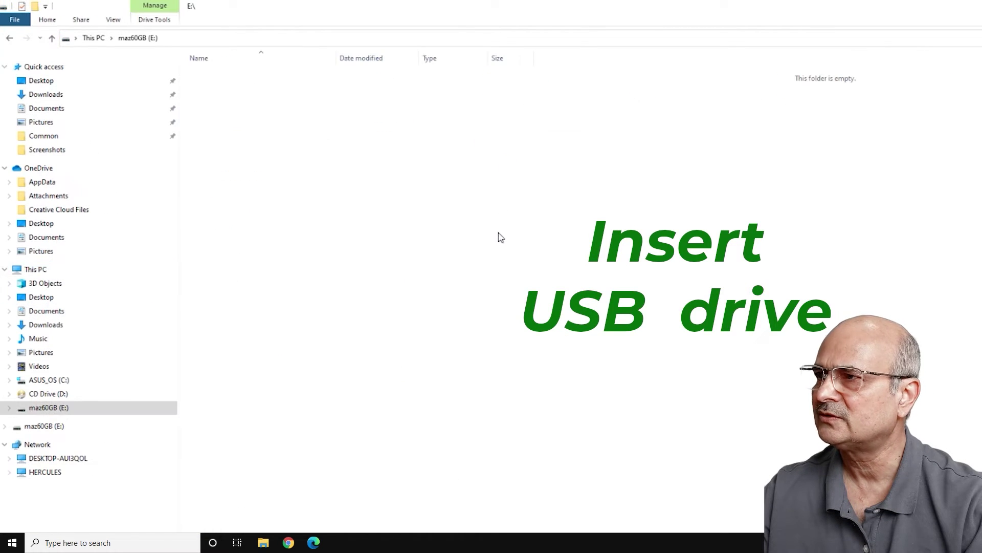
right_click(530, 228)
click(551, 307)
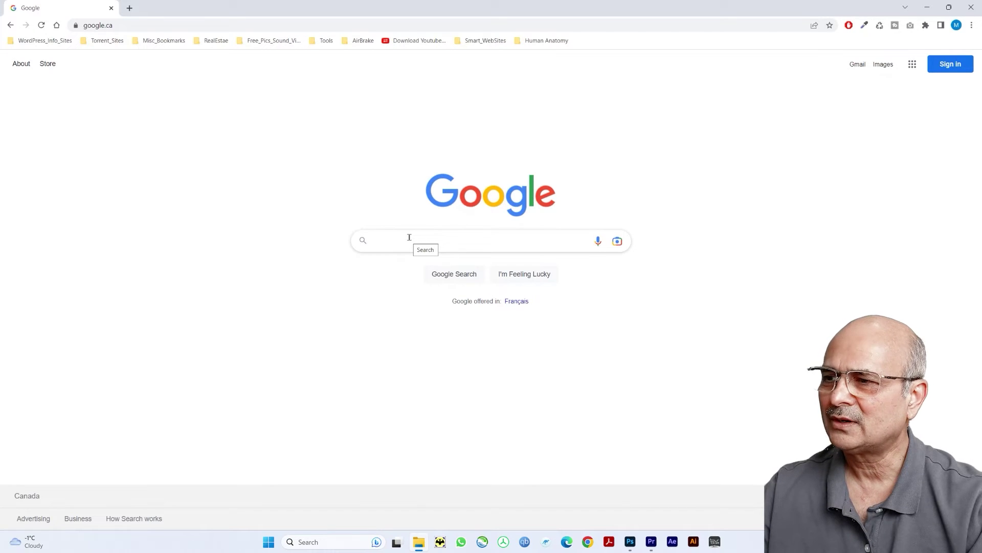
Search Google for 'download thunderbird' and open the official thunderbird.net site
text(down)
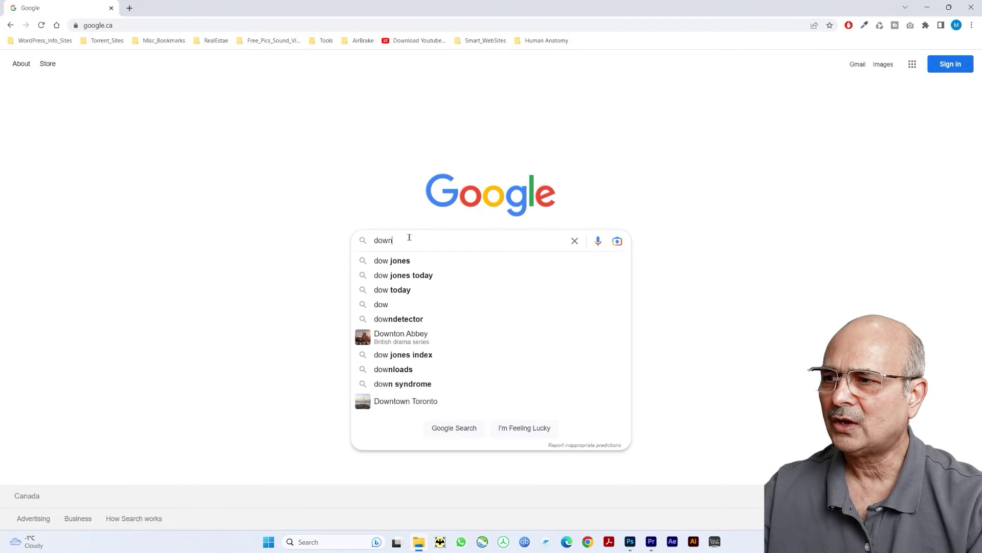
text(load th)
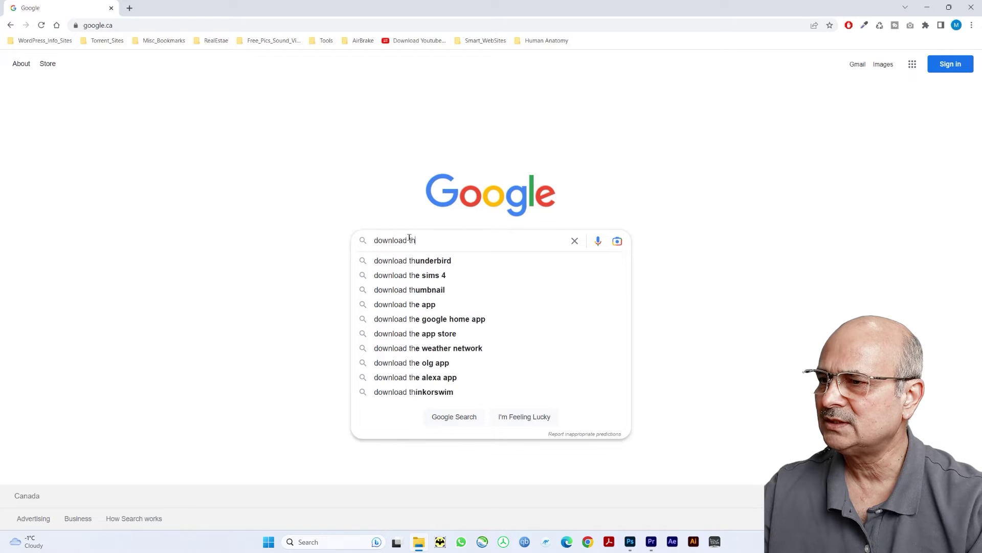
key(Down)
key(Return)
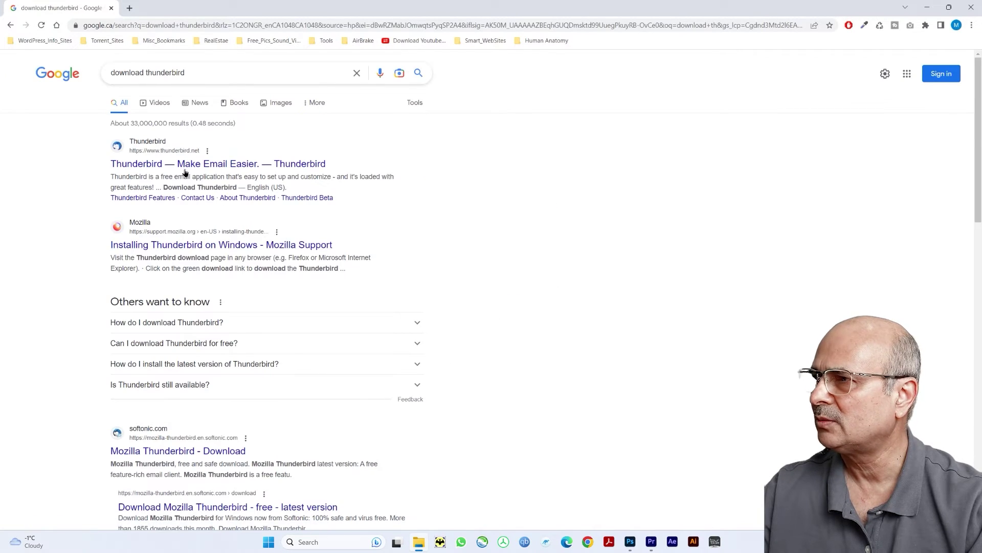
click(180, 168)
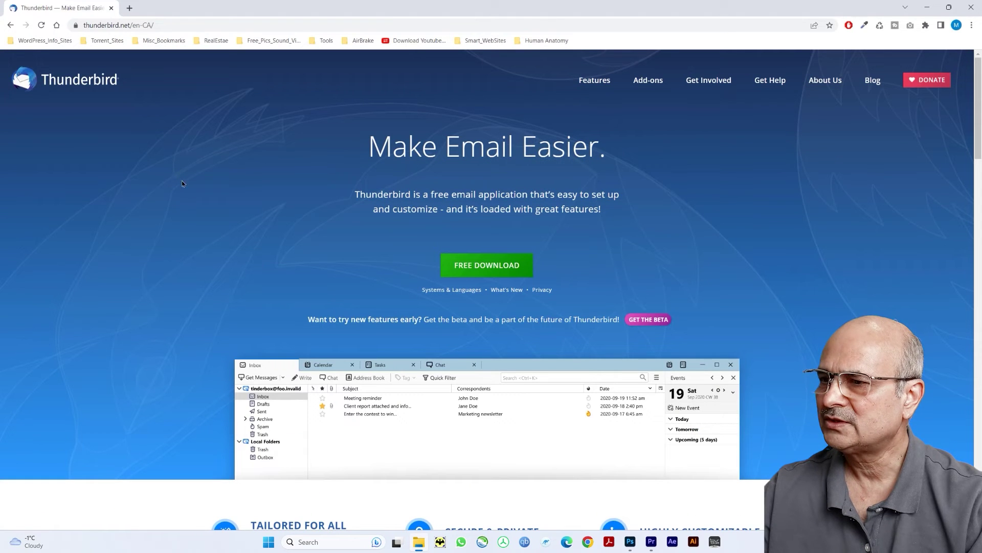
Download the Thunderbird Setup installer, dismiss the donation popup, and open the downloaded file
click(489, 262)
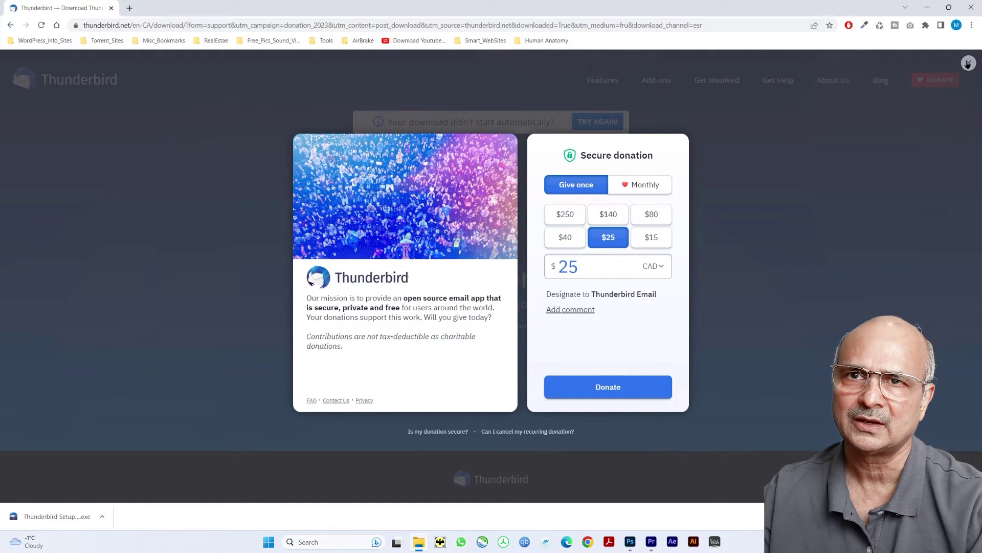
click(968, 63)
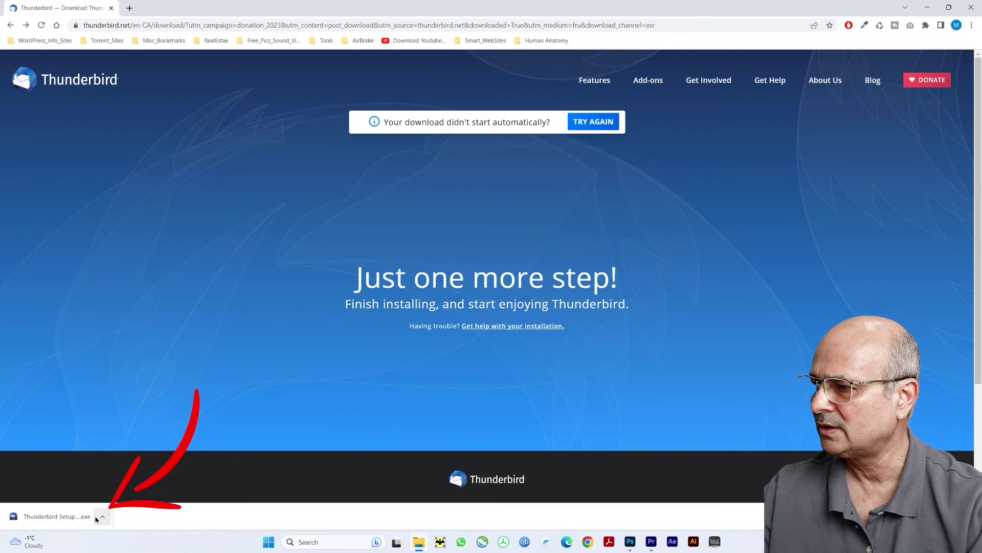
click(70, 517)
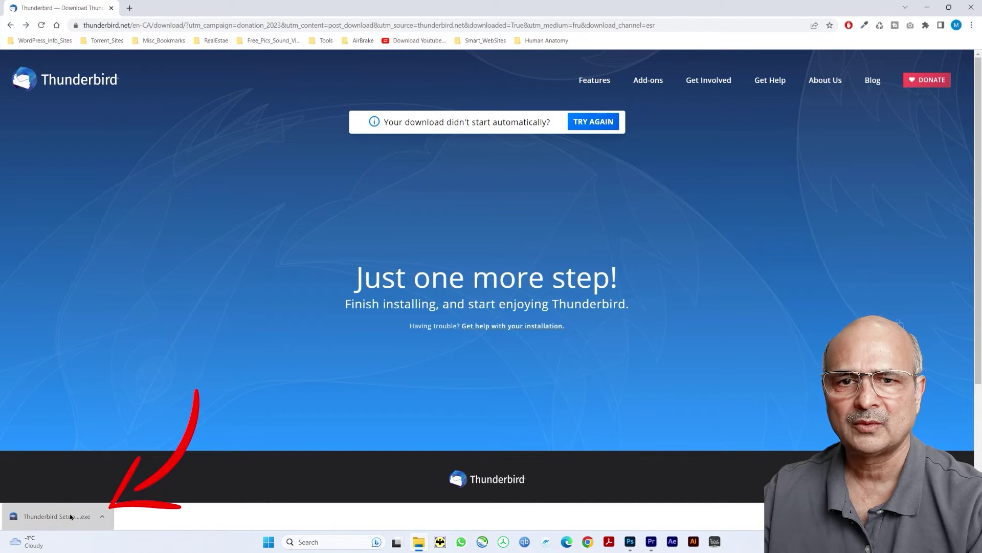
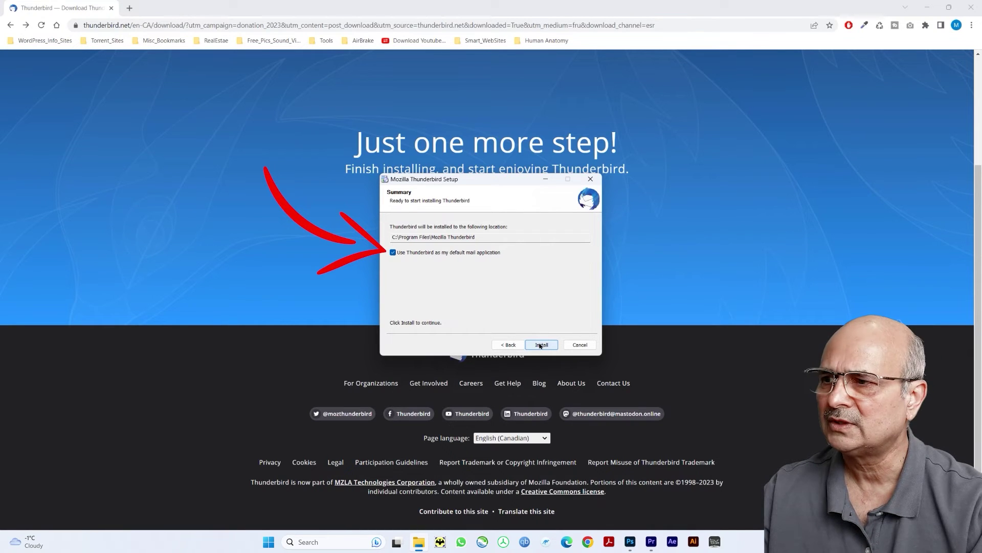
Install Thunderbird without making it the default mail app and launch it when setup finishes
click(393, 253)
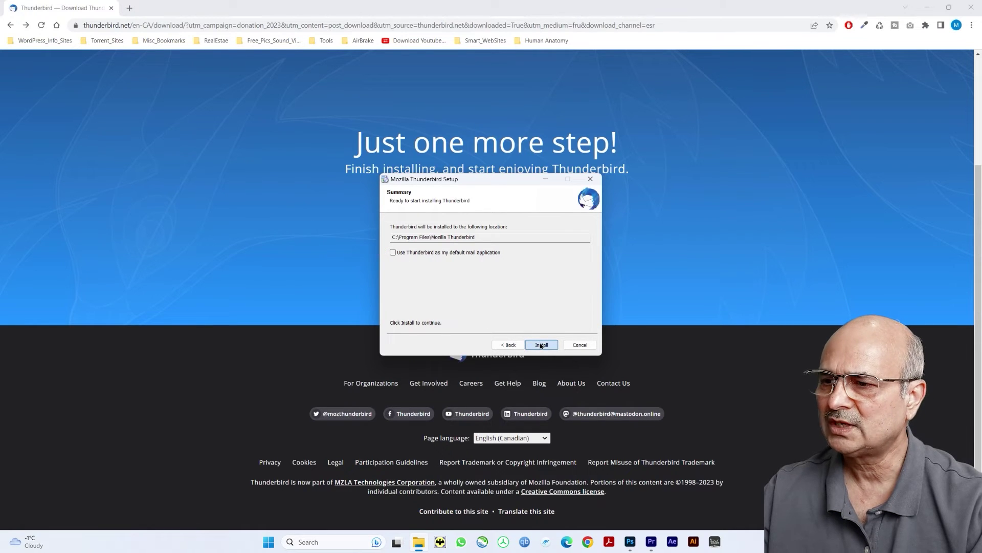
click(541, 345)
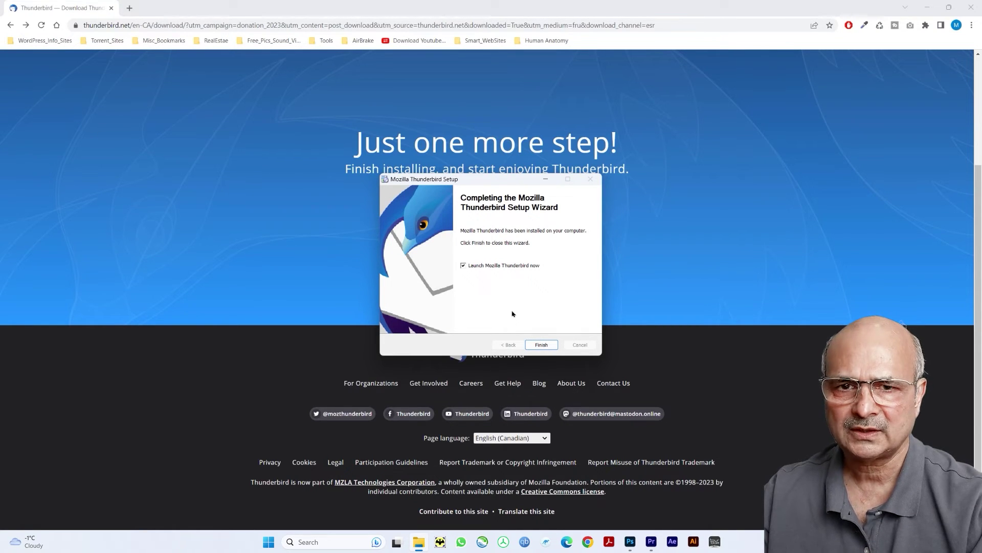
click(543, 345)
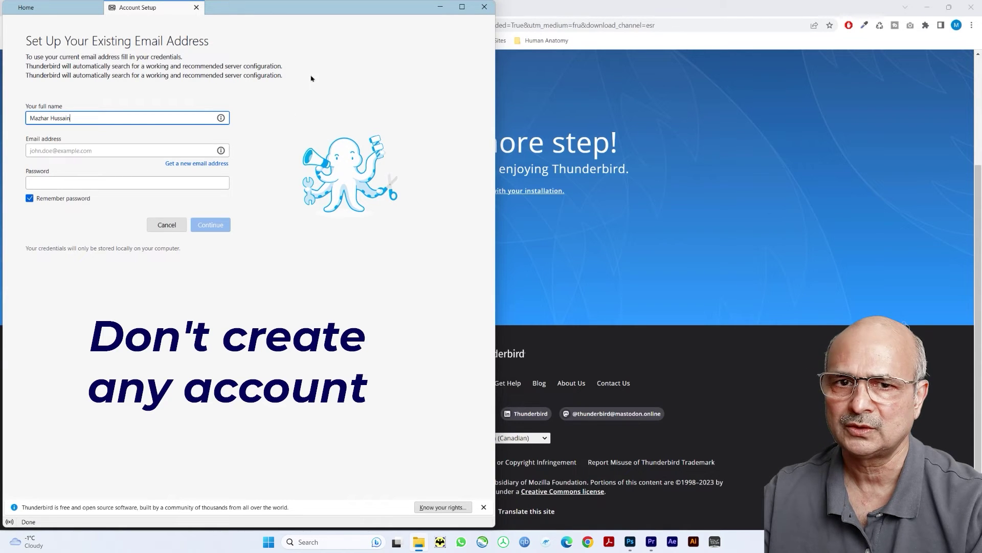
click(482, 10)
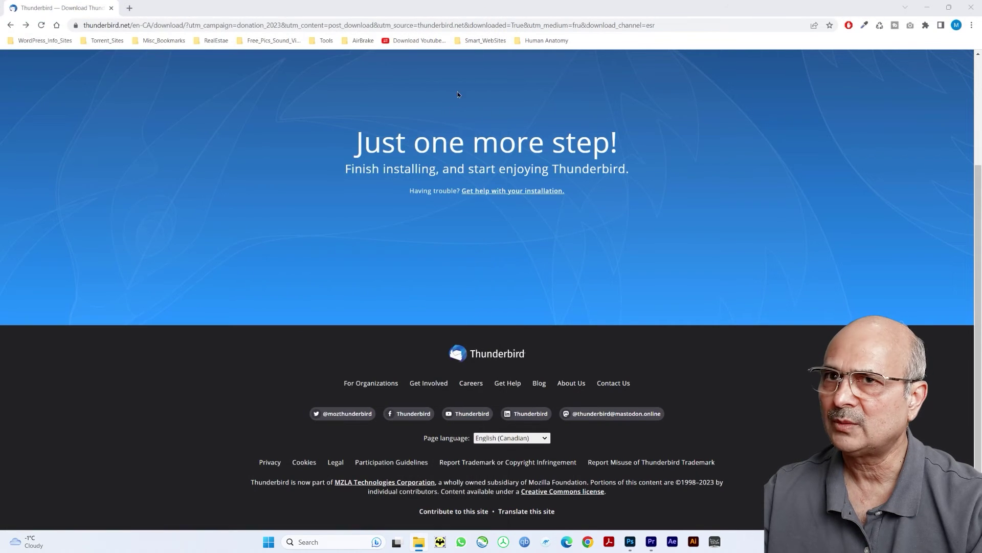
click(972, 9)
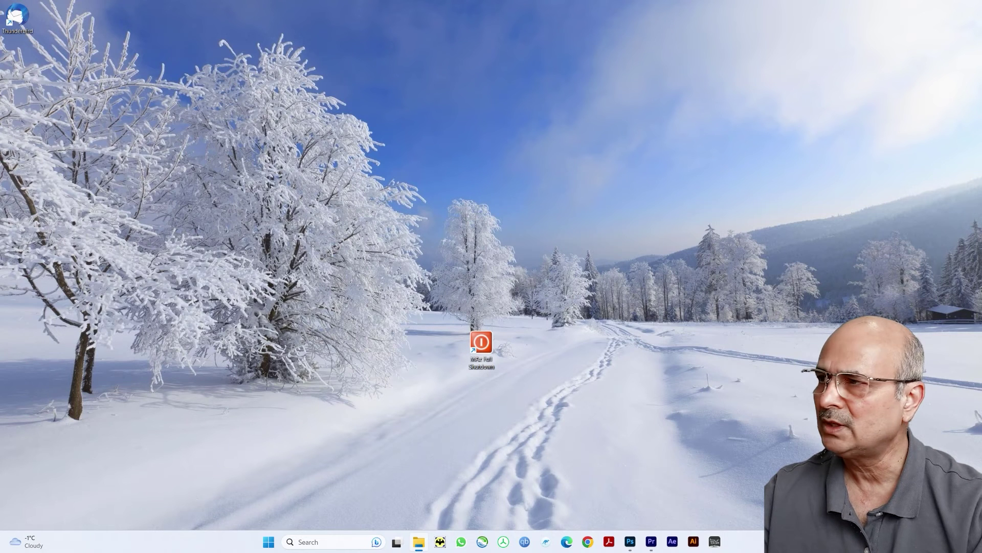
Browse File Explorer to C:\Users\<your user folder>\AppData\Roaming
click(419, 542)
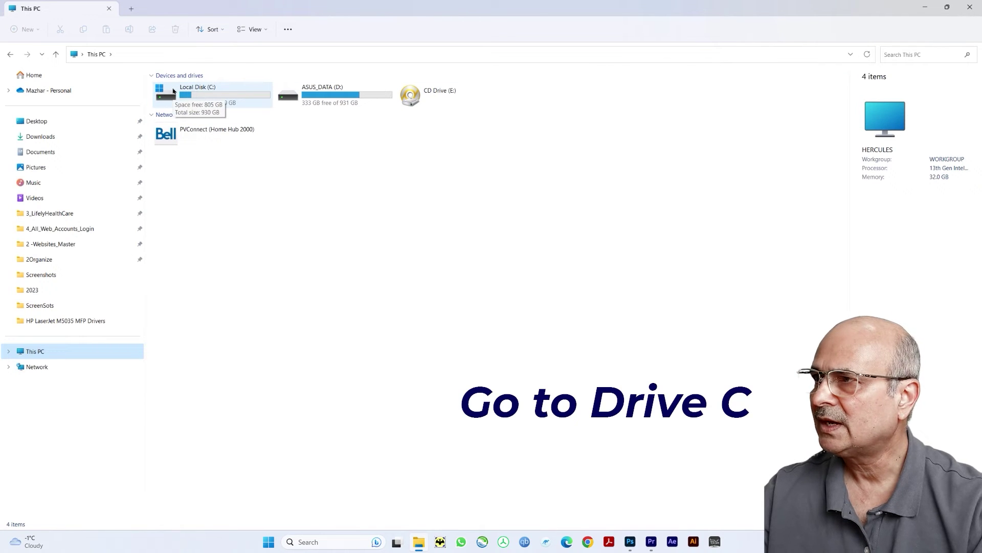
click(173, 91)
double_click(173, 90)
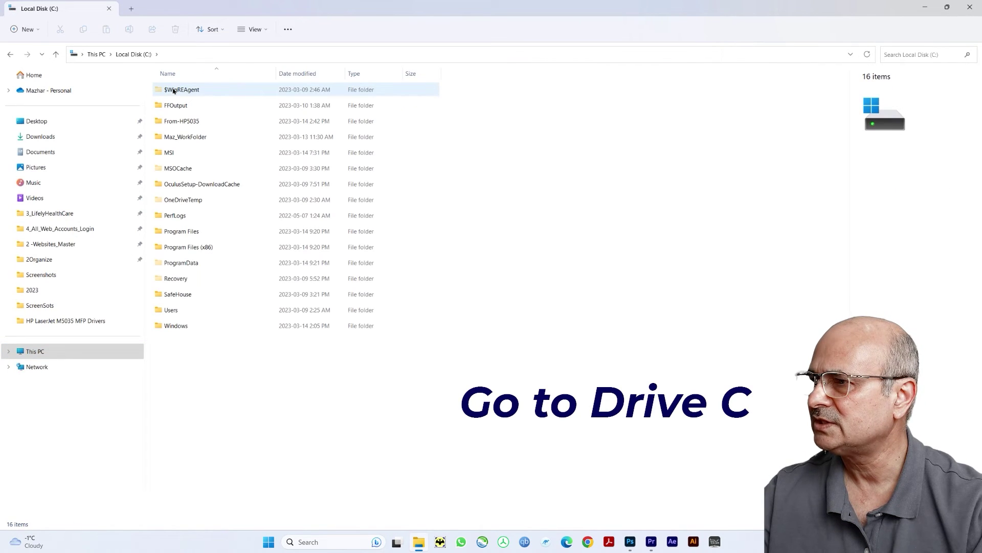
click(160, 311)
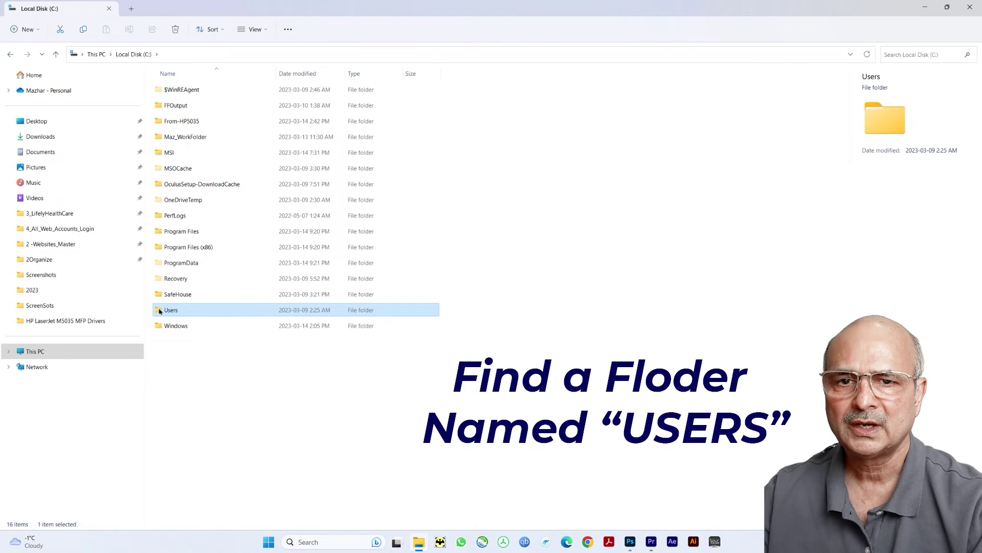
double_click(160, 310)
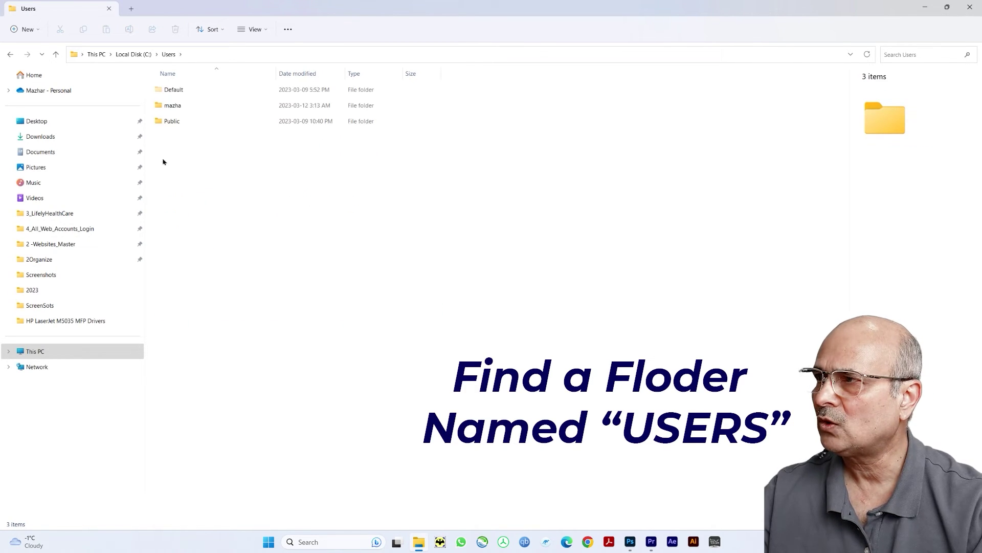
click(163, 107)
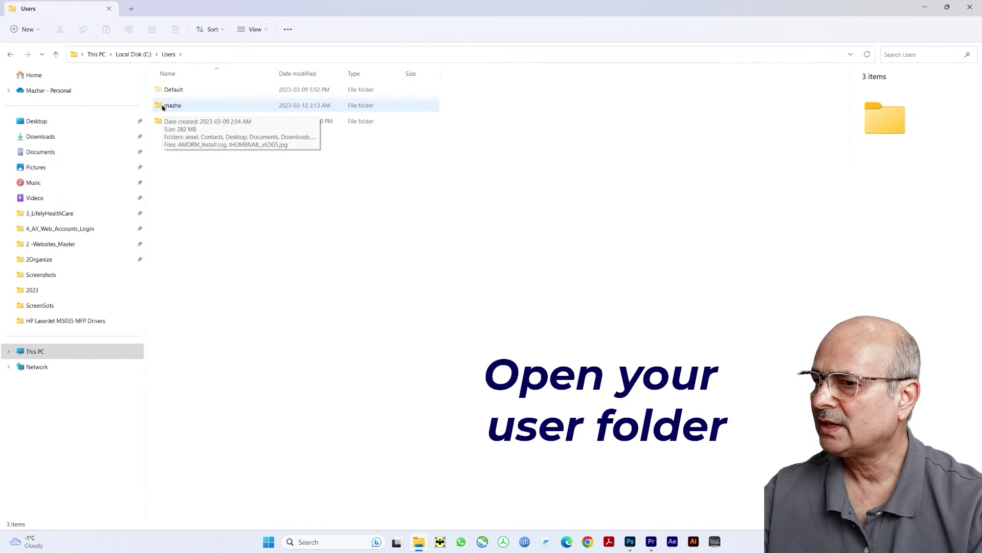
double_click(162, 106)
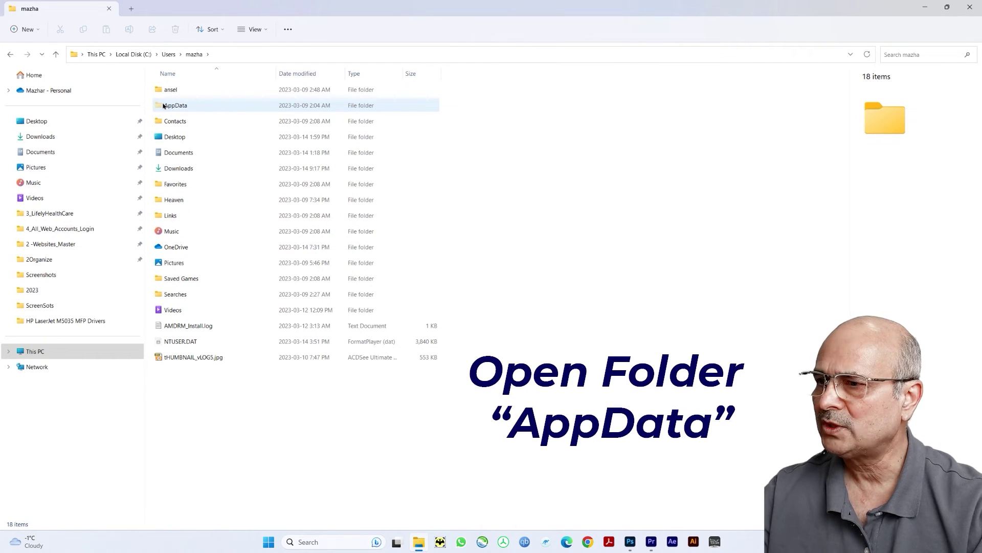
double_click(162, 105)
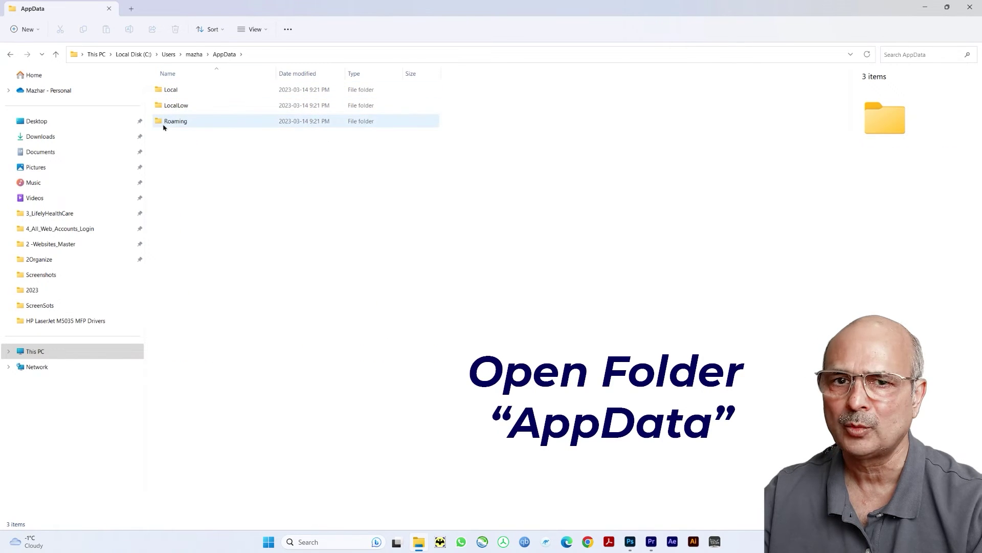
double_click(164, 122)
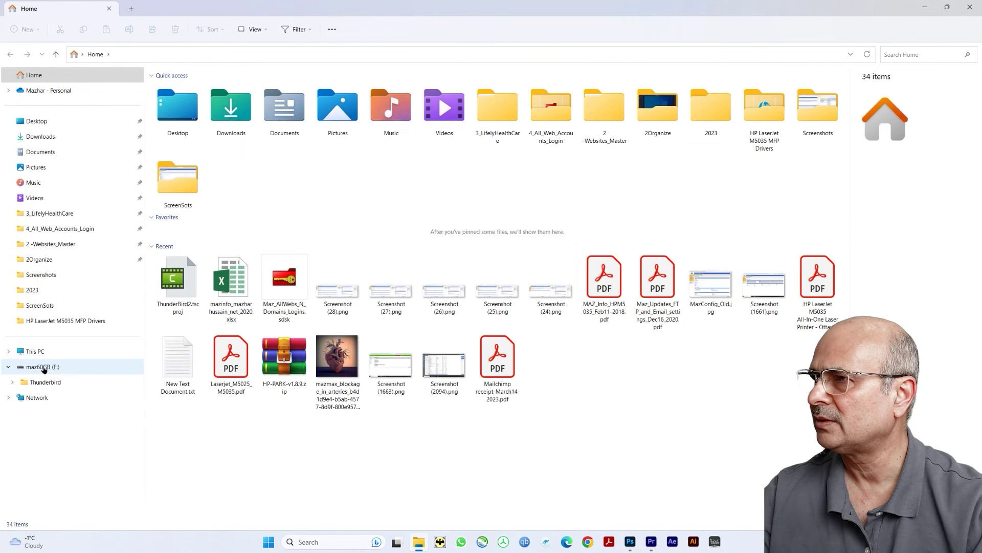
Copy the backed-up Thunderbird folder from the F: drive into Roaming, replacing existing files
click(43, 369)
click(200, 122)
key(ctrl+c)
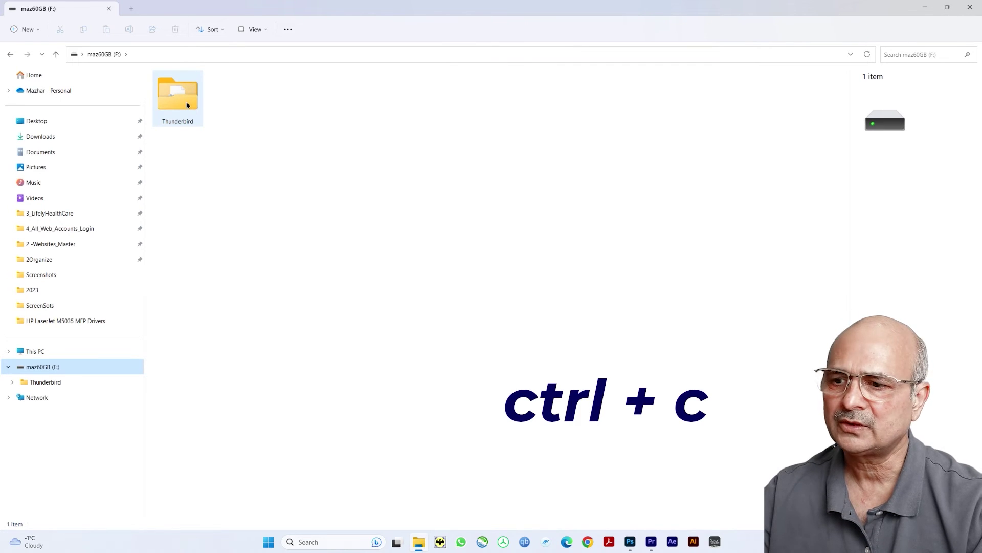
click(187, 105)
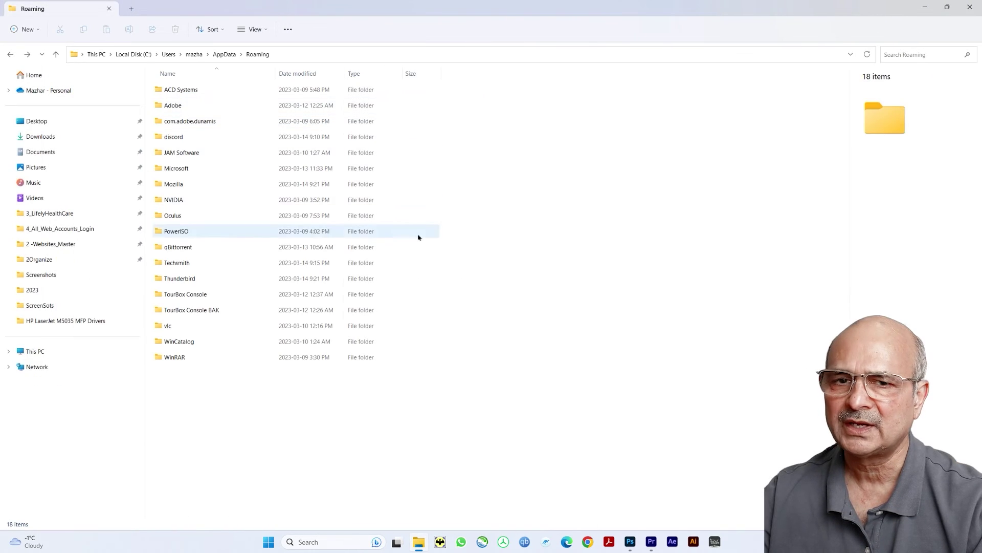
key(ctrl+v)
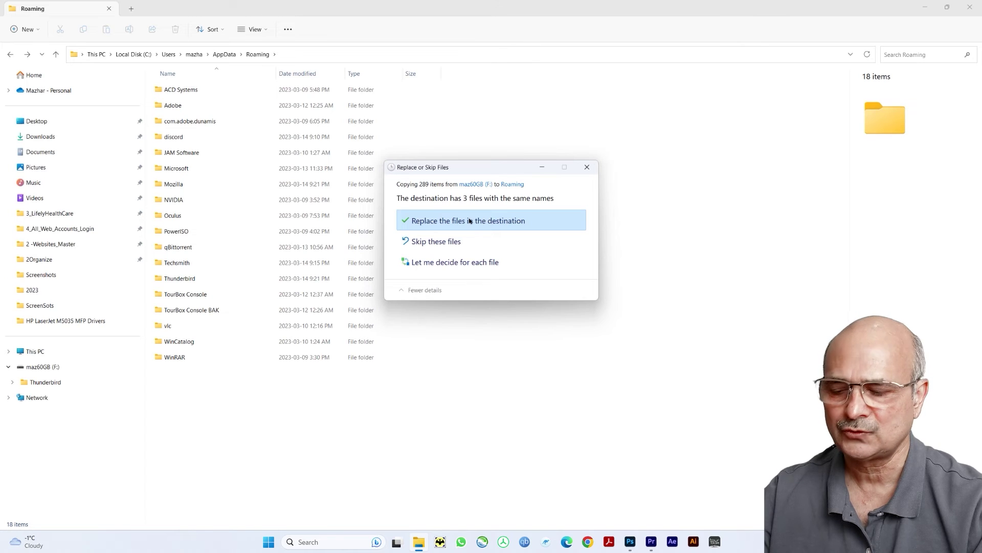
click(469, 220)
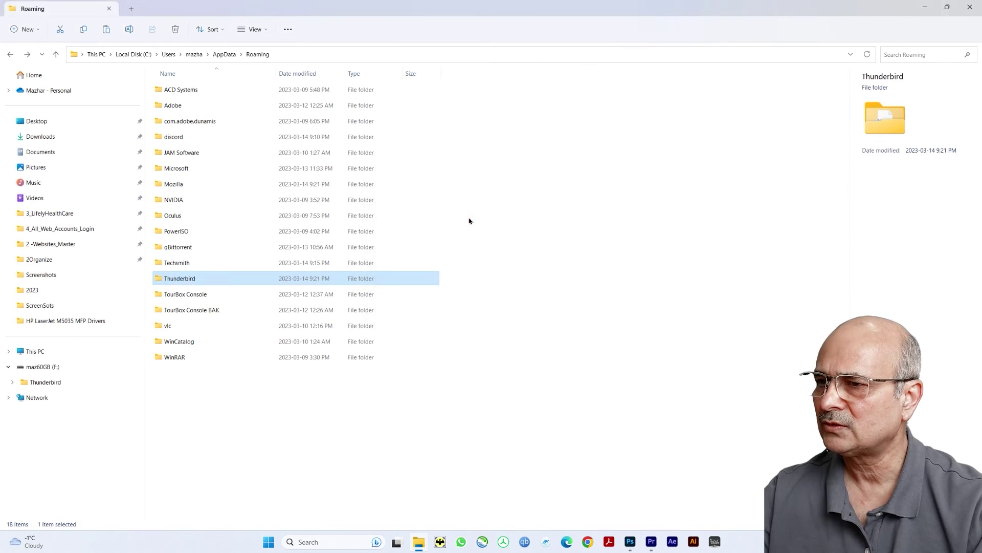
Deselect the folder and close the Roaming and maz60GB (F:) Explorer windows
click(500, 214)
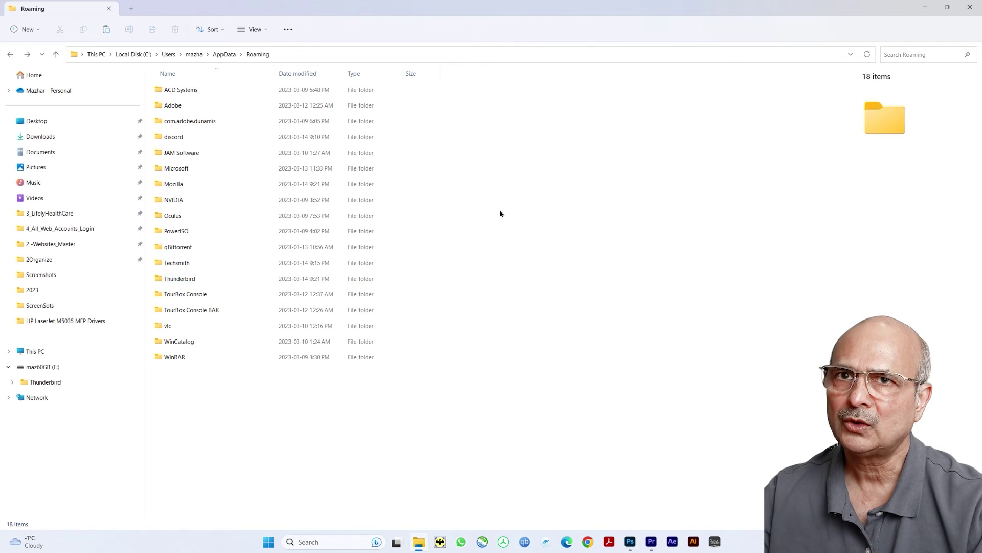
click(971, 6)
click(971, 6)
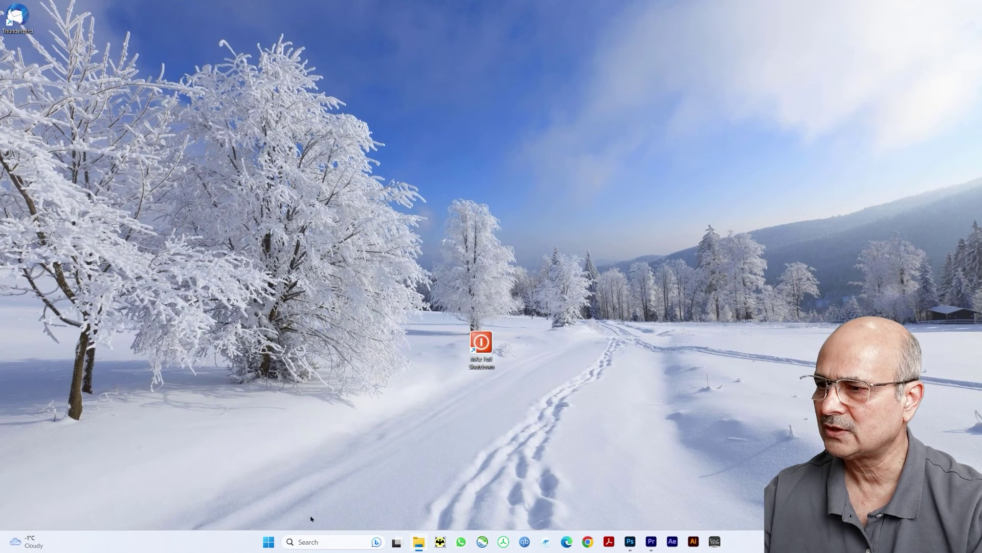
Use the Windows key to reach Thunderbird in the Start menu's recommended apps
key(super+s)
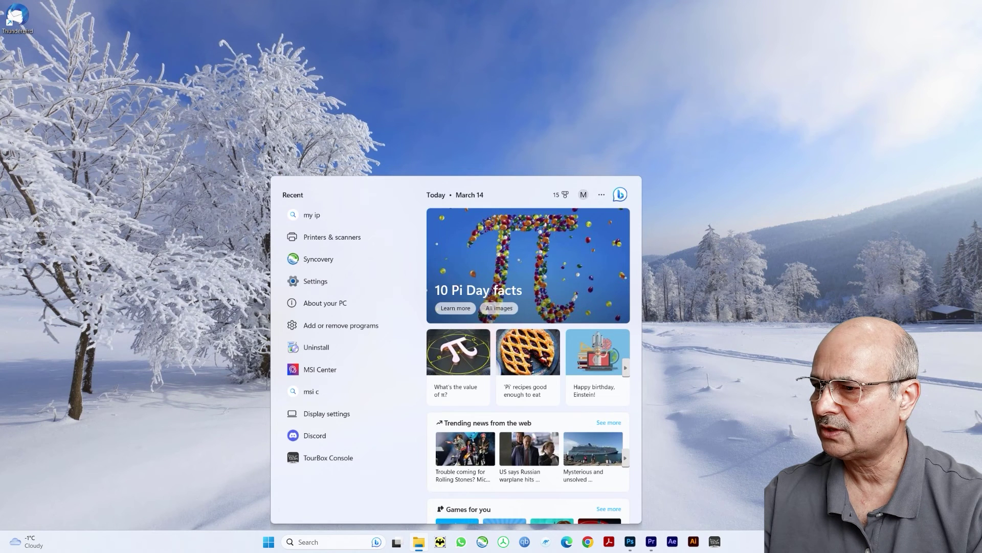
key(super)
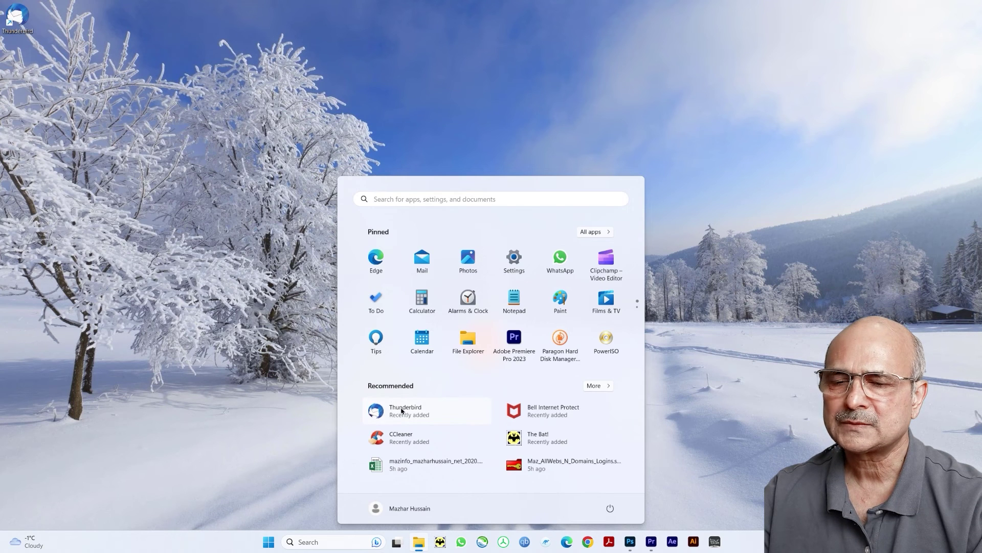
key(super)
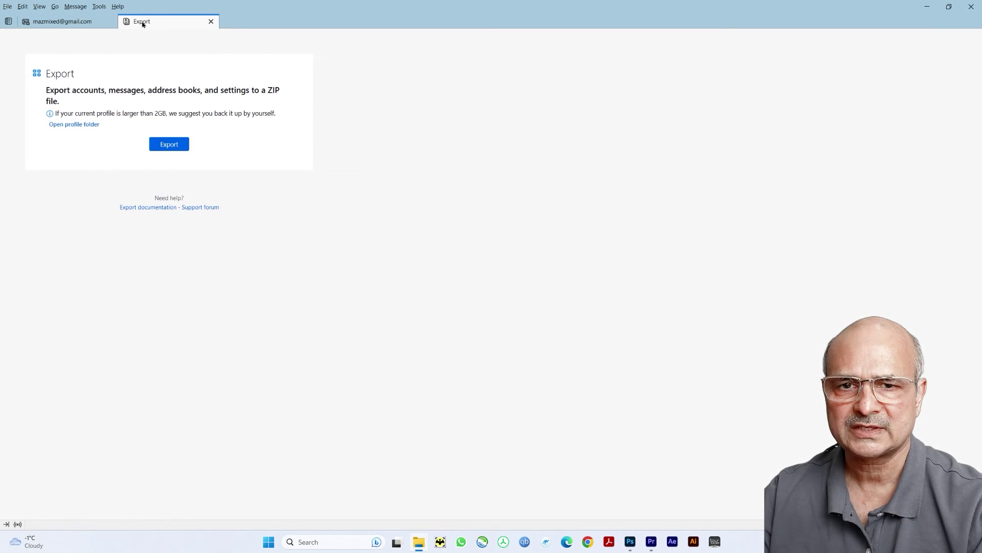
Close the Export tab, get all new messages, and open the Yahoo account's Inbox
click(212, 22)
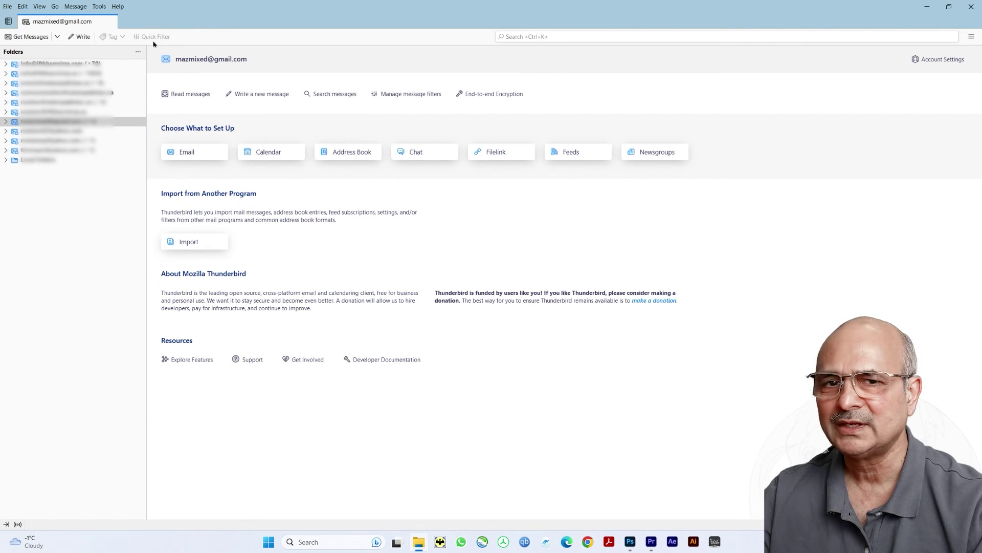
click(57, 37)
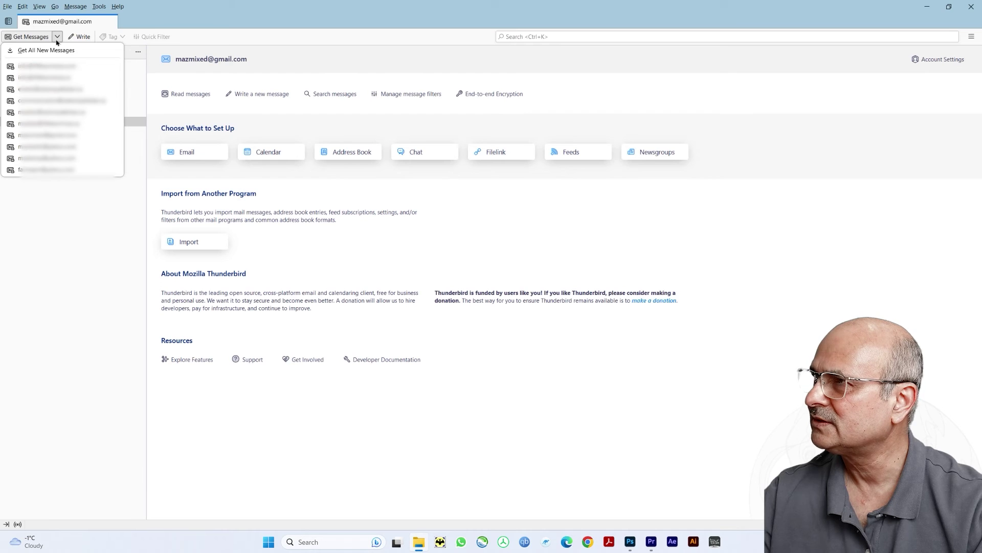
click(31, 50)
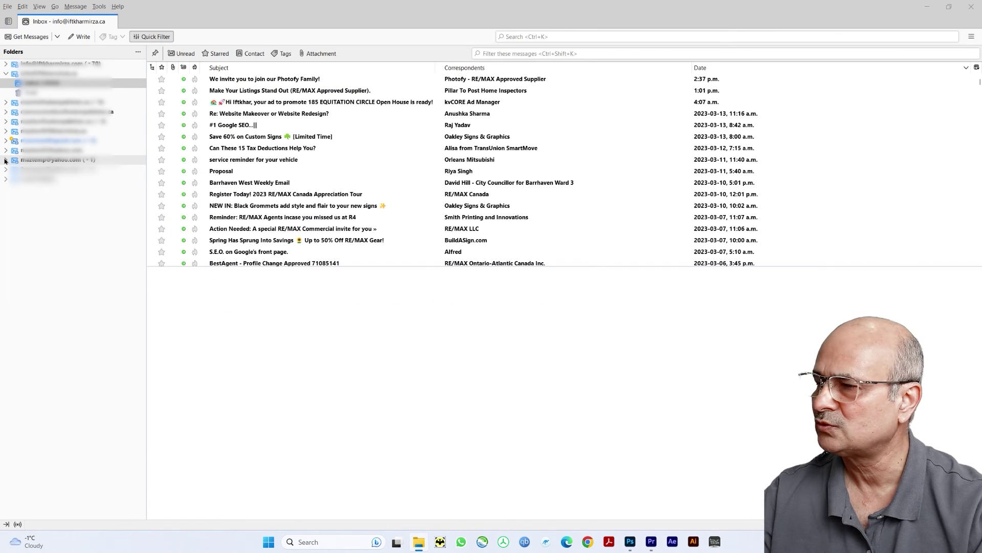
click(5, 161)
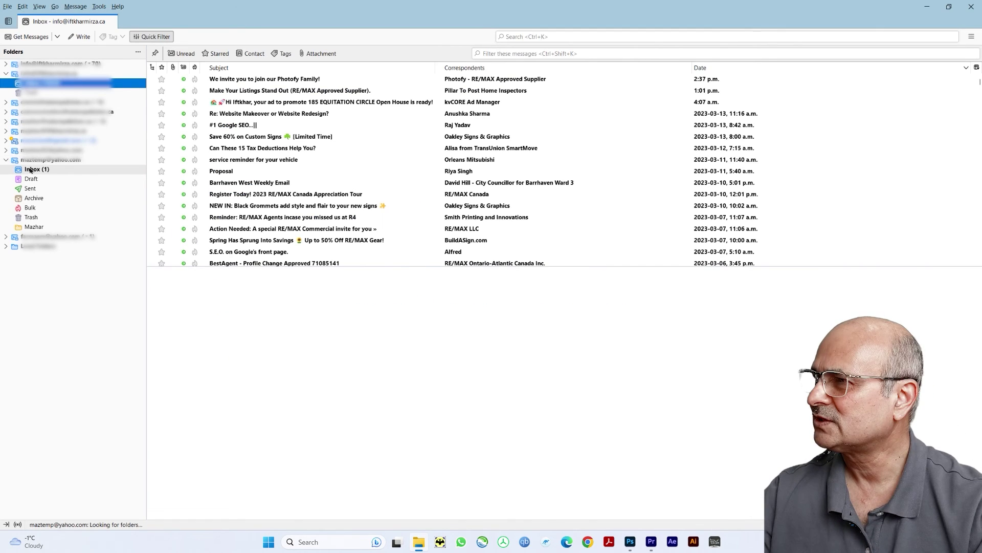
click(30, 169)
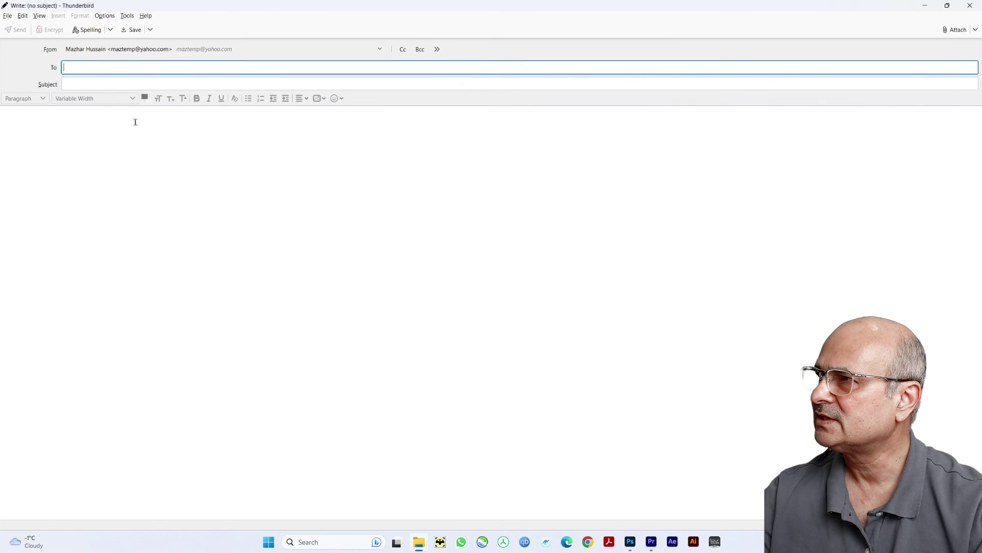
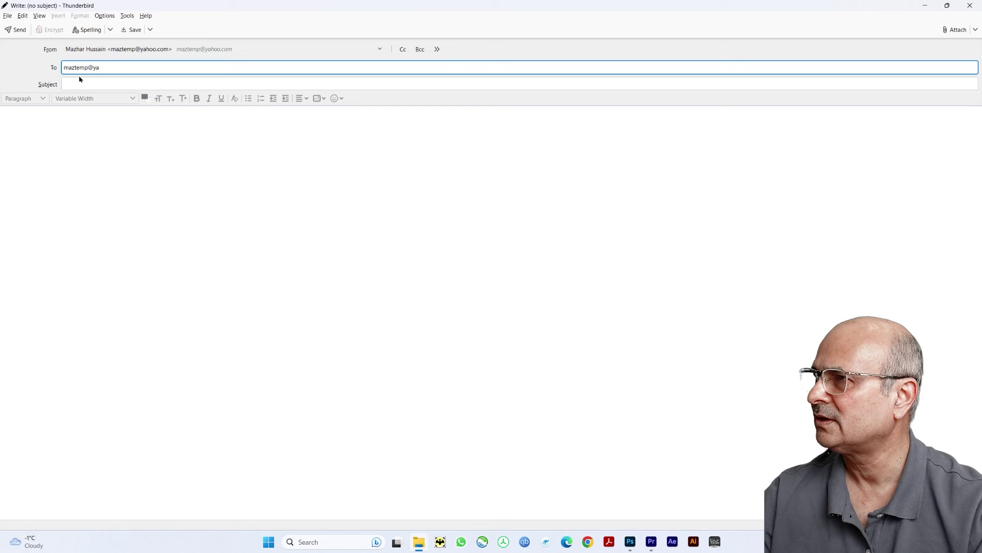
Address a message to your own Yahoo address with subject 'testing new install' and body 'hi'
click(129, 82)
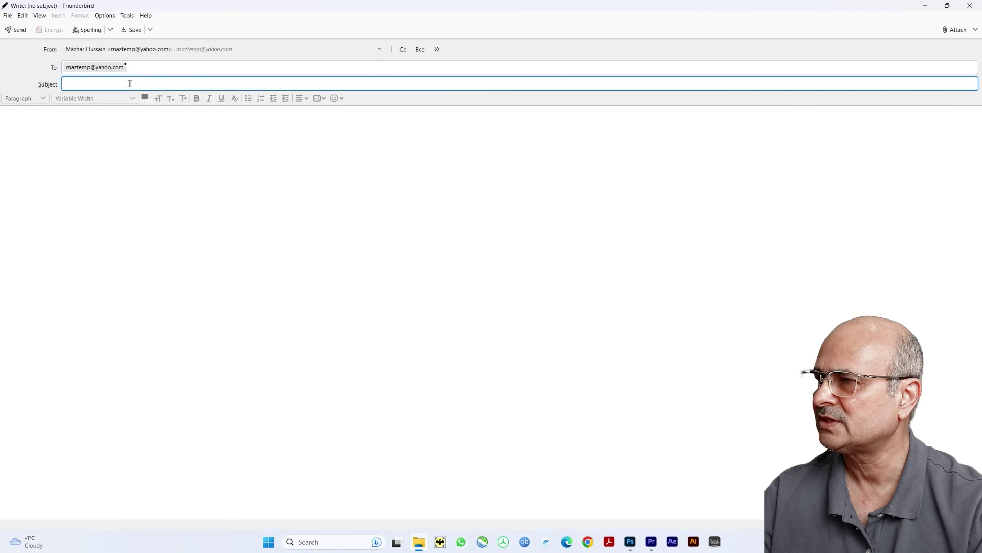
text(testing new install)
click(59, 114)
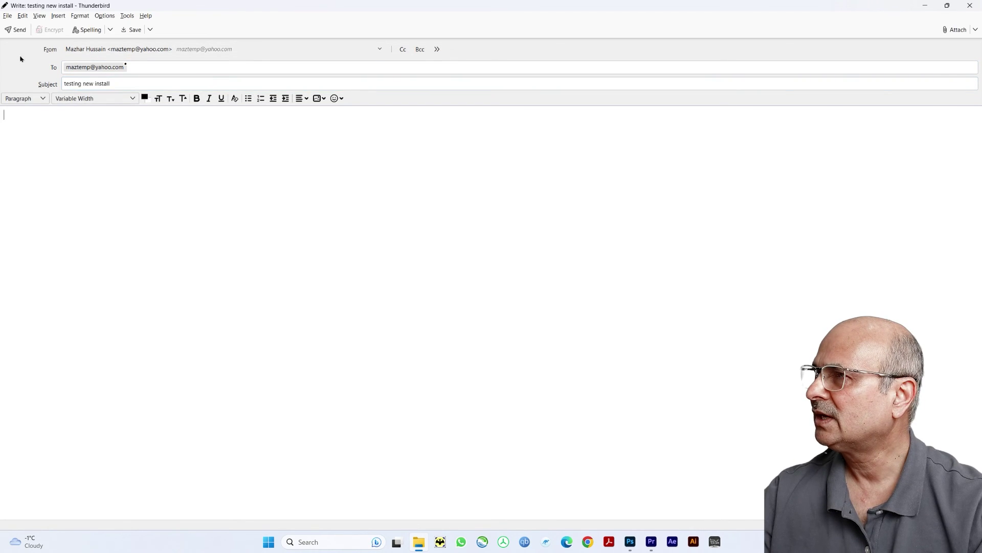
text(hi)
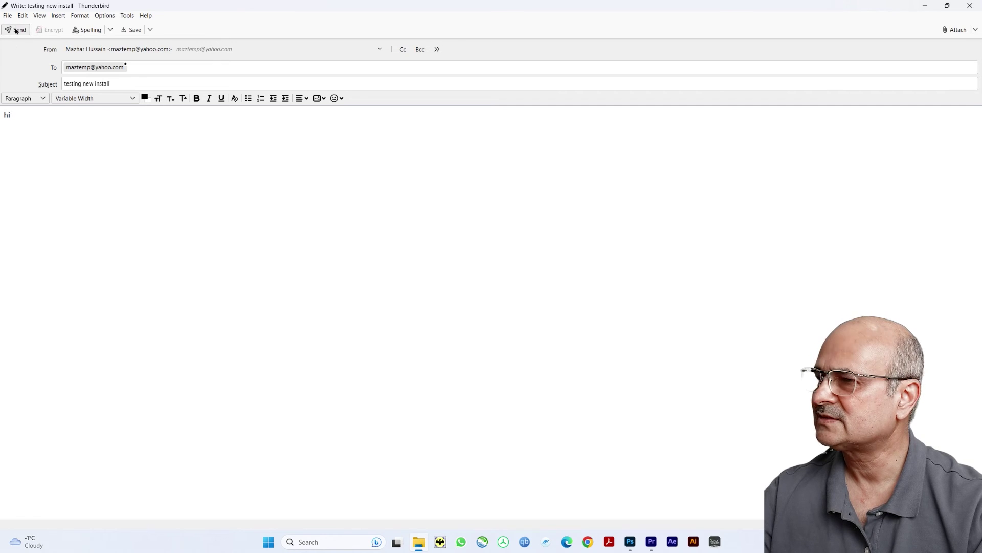
Send the message, fetch new mail, and open the arrived 'testing new install' email
click(16, 31)
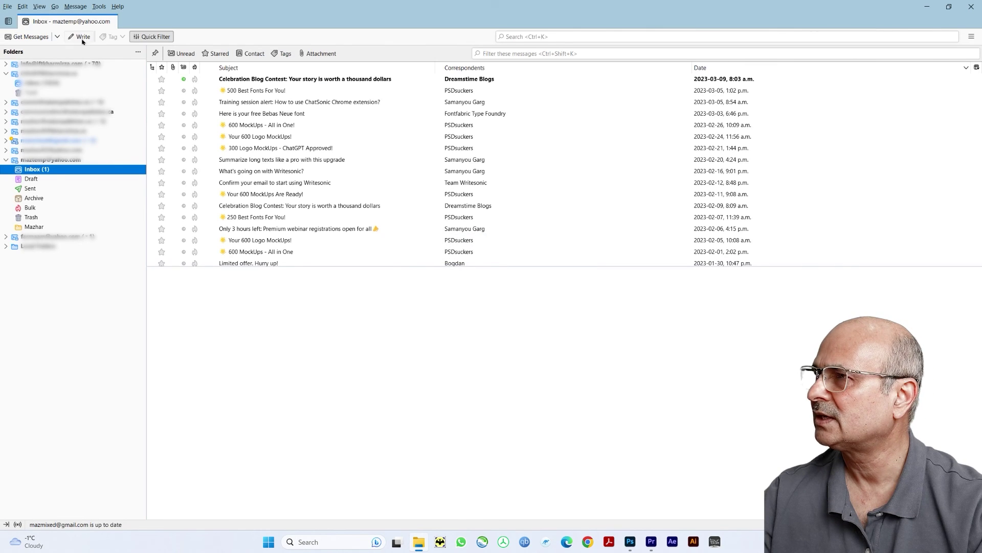
click(36, 39)
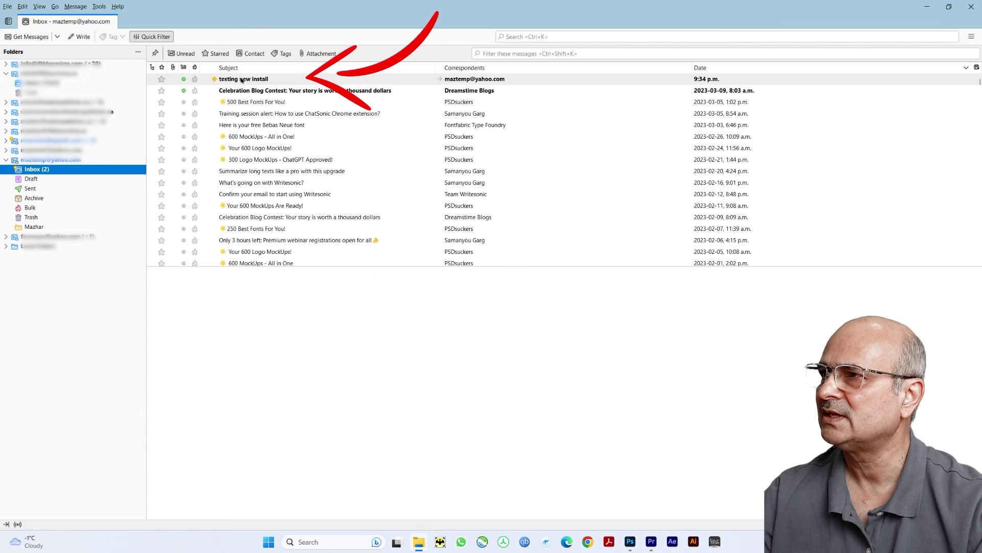
click(241, 80)
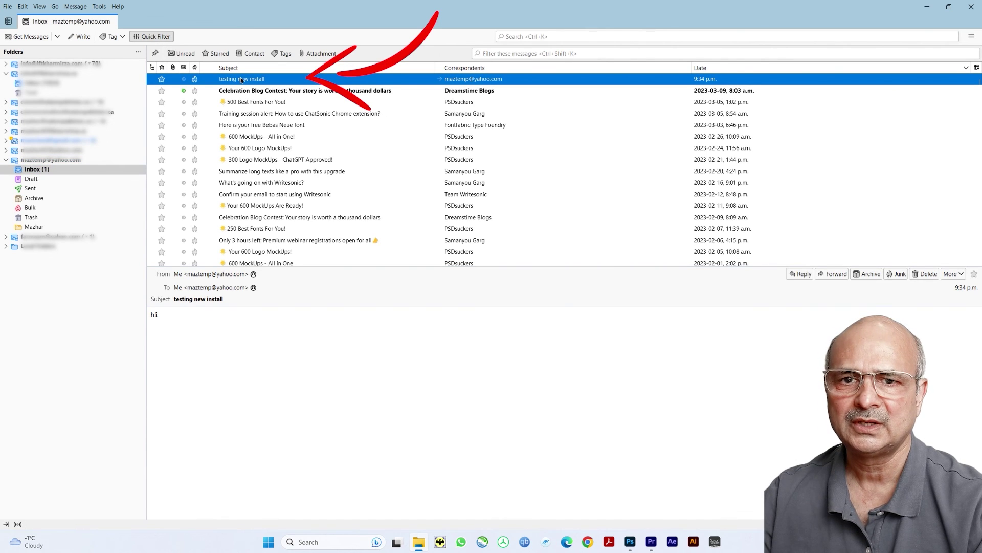